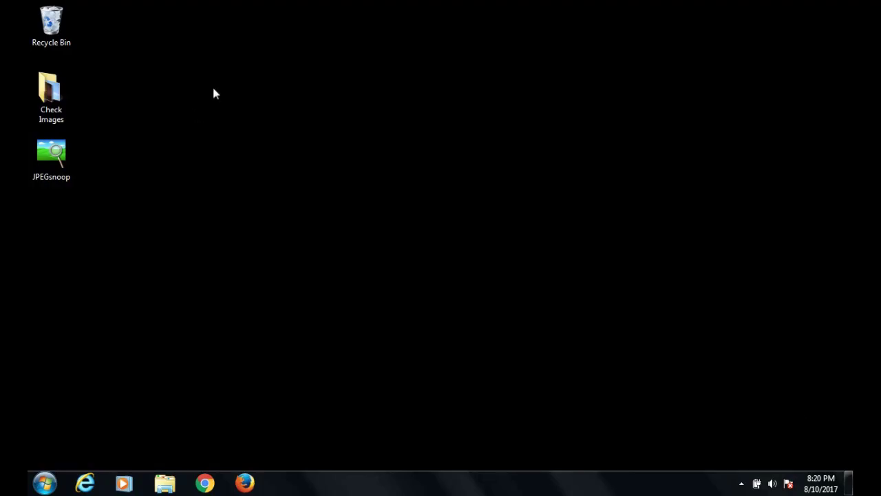
# Launch JPEGsnoop past the unverified-publisher warning and move its empty window right.
pyautogui.click(64, 156)
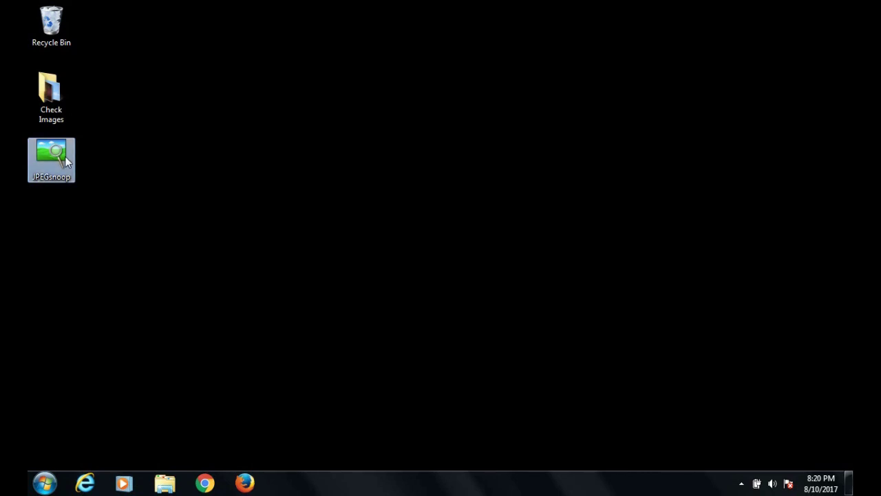
pyautogui.doubleClick(68, 156)
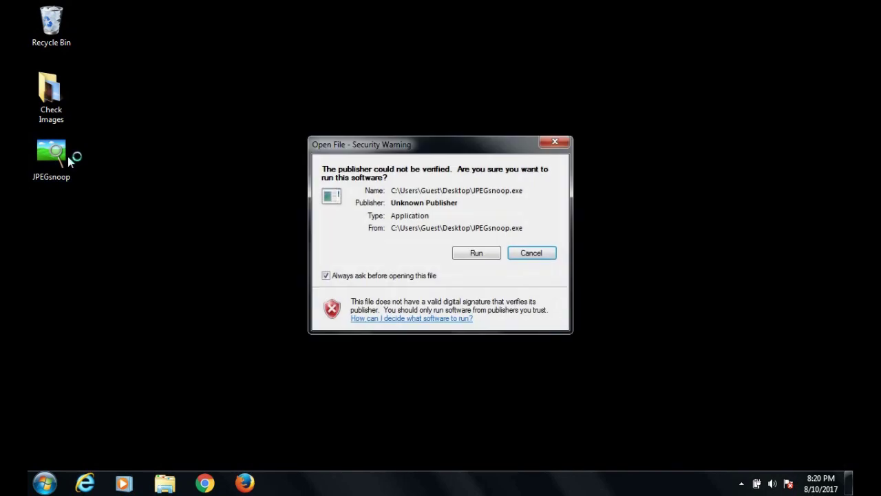
pyautogui.click(461, 256)
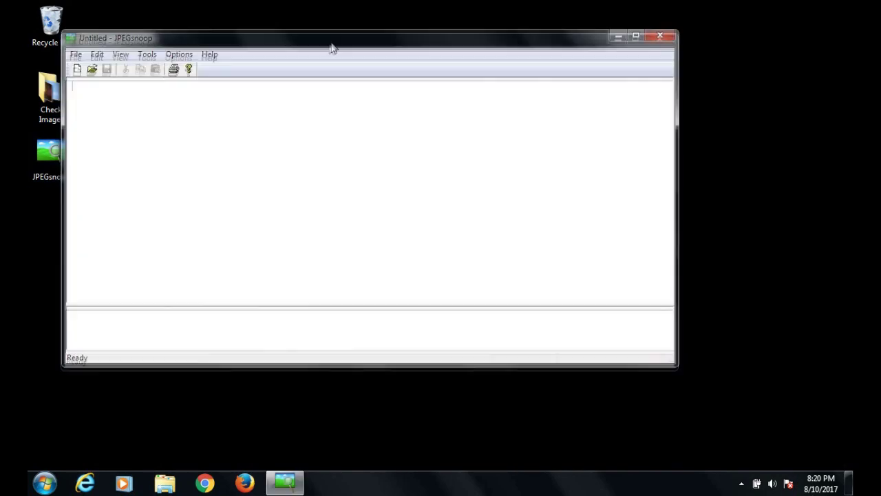
pyautogui.moveTo(330, 48); pyautogui.dragTo(478, 71)
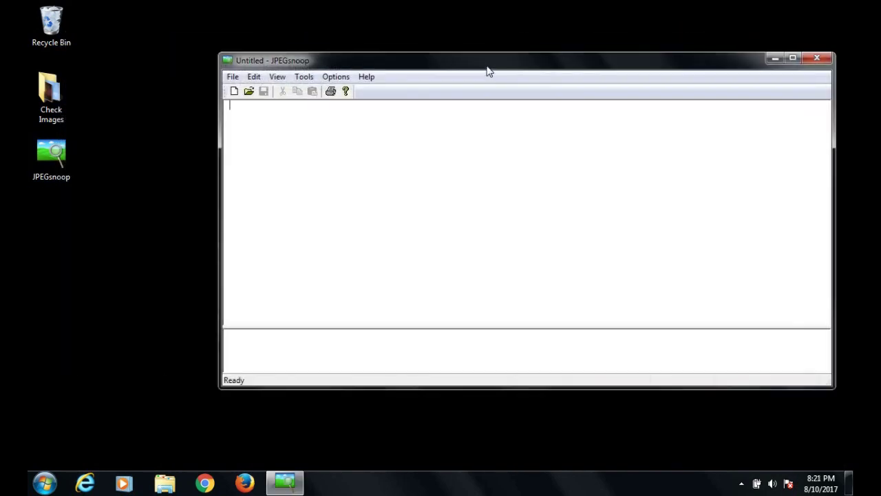
pyautogui.click(60, 85)
# Open Check Images, compare Image-1 and Image-2 details, and drag Image-1 into JPEGsnoop.
pyautogui.doubleClick(60, 85)
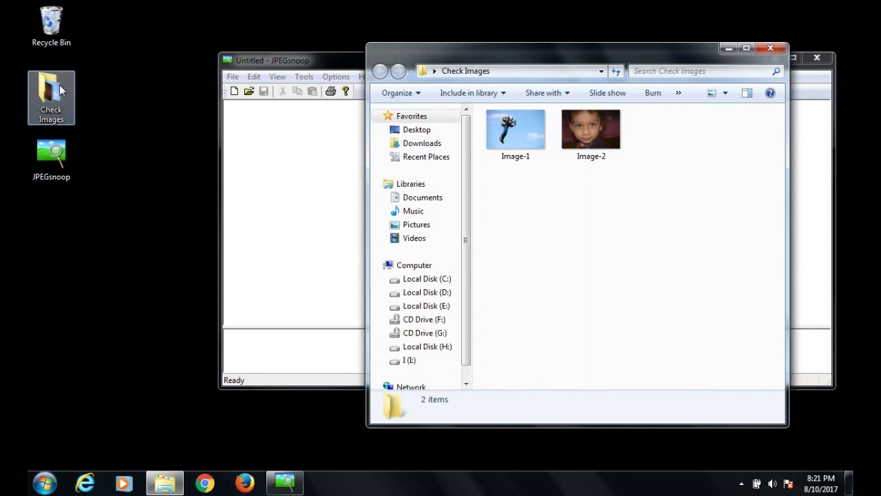
pyautogui.click(528, 137)
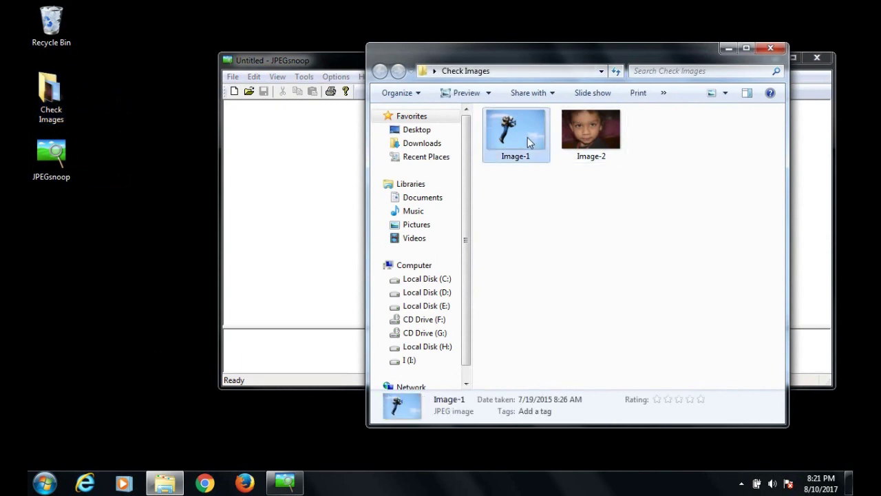
pyautogui.click(589, 134)
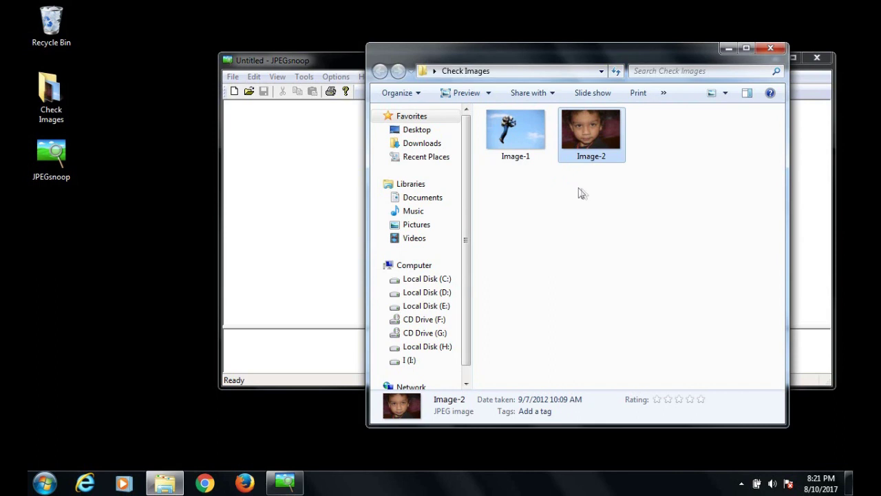
pyautogui.click(514, 140)
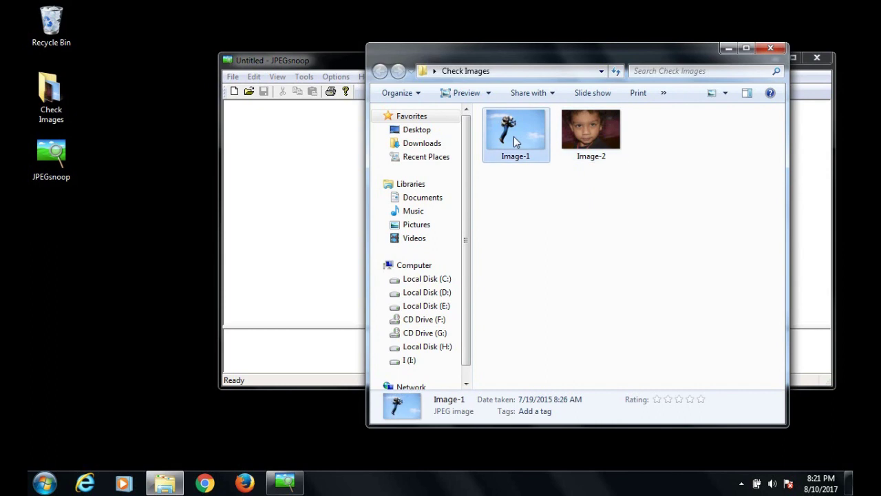
pyautogui.moveTo(514, 136); pyautogui.dragTo(312, 201)
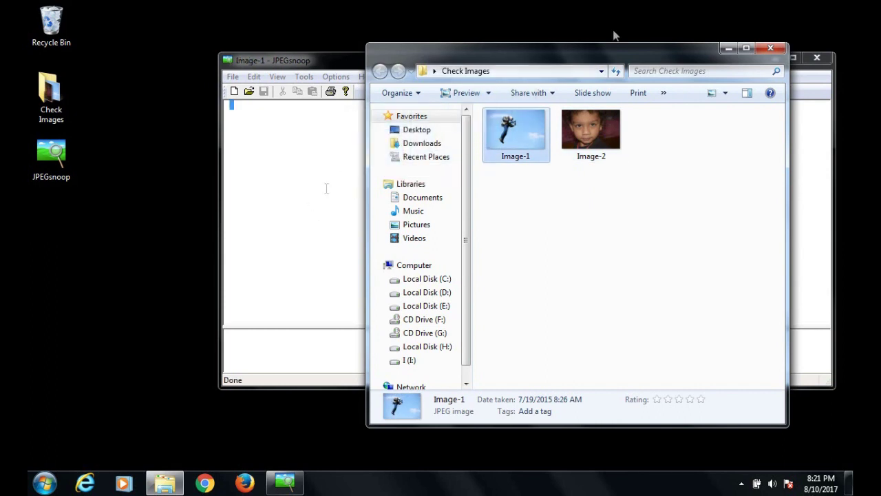
# Maximize the report and highlight the Photoshop IRB note and Class 1 processed/edited assessment.
pyautogui.click(770, 48)
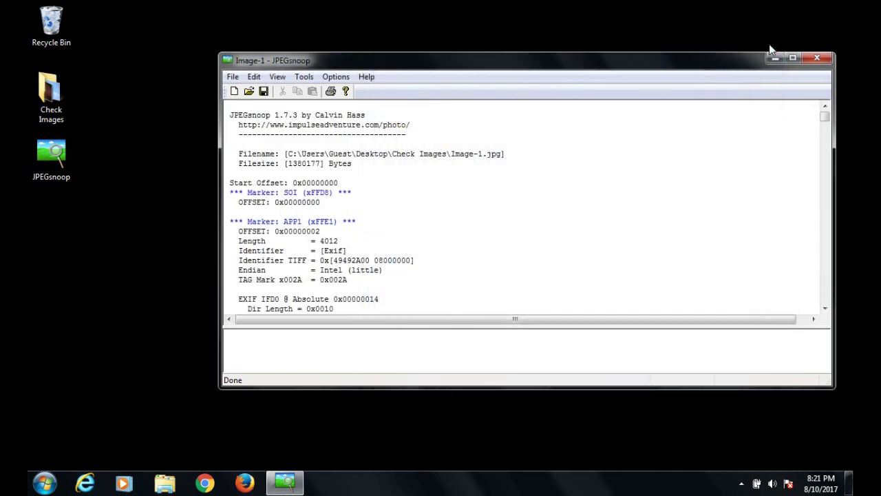
pyautogui.doubleClick(671, 60)
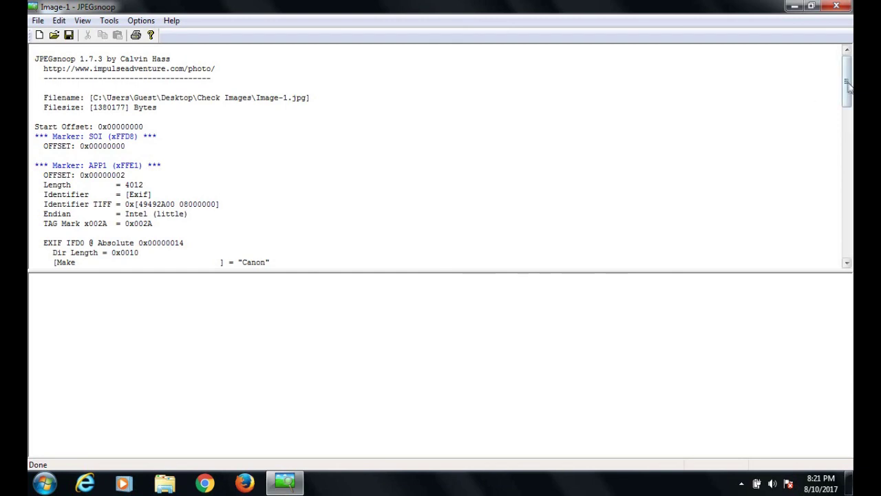
pyautogui.moveTo(849, 81); pyautogui.dragTo(848, 253)
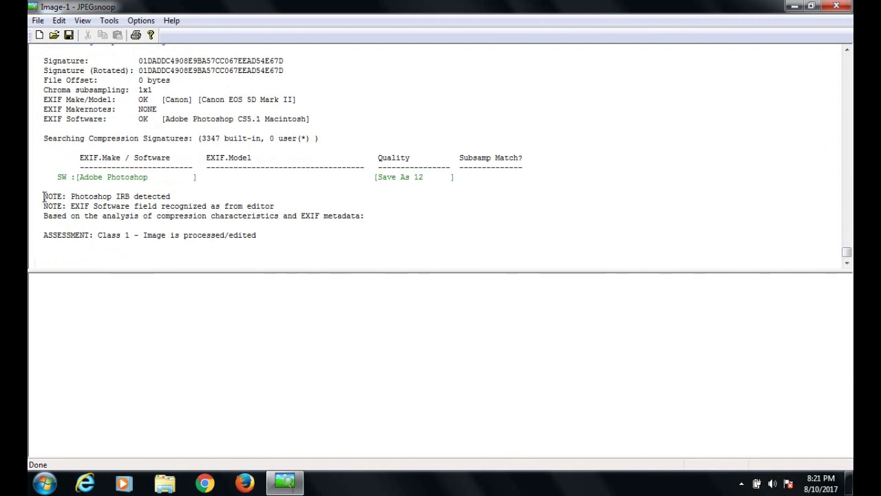
pyautogui.moveTo(42, 196); pyautogui.dragTo(173, 194)
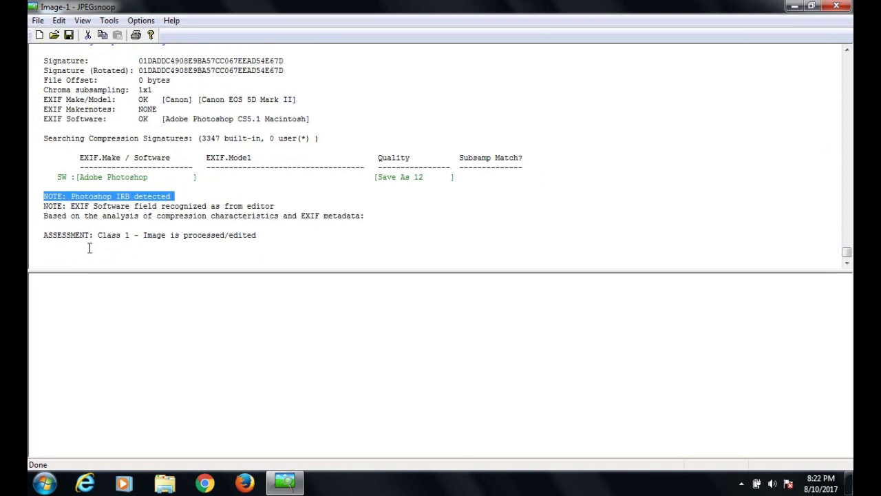
pyautogui.click(46, 235)
pyautogui.moveTo(46, 235); pyautogui.dragTo(264, 233)
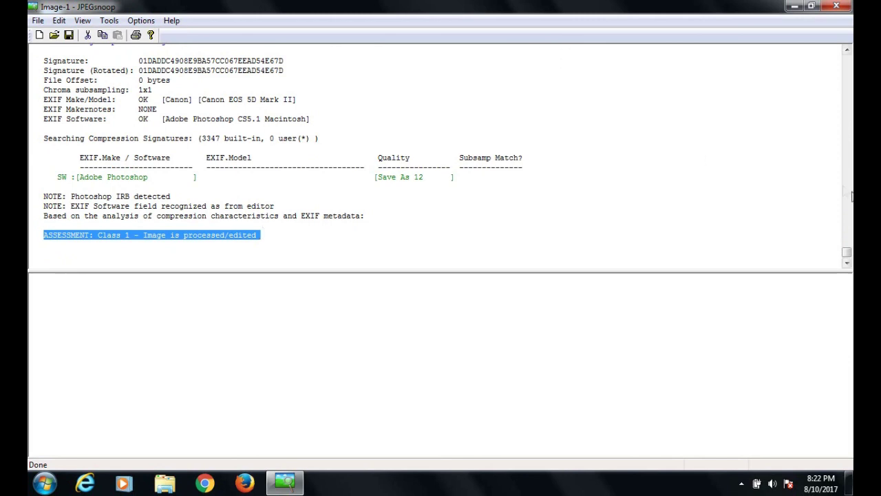
# Highlight the Adobe Photoshop CS5.1 Macintosh software tag, then close JPEGsnoop.
pyautogui.moveTo(847, 255); pyautogui.dragTo(847, 64)
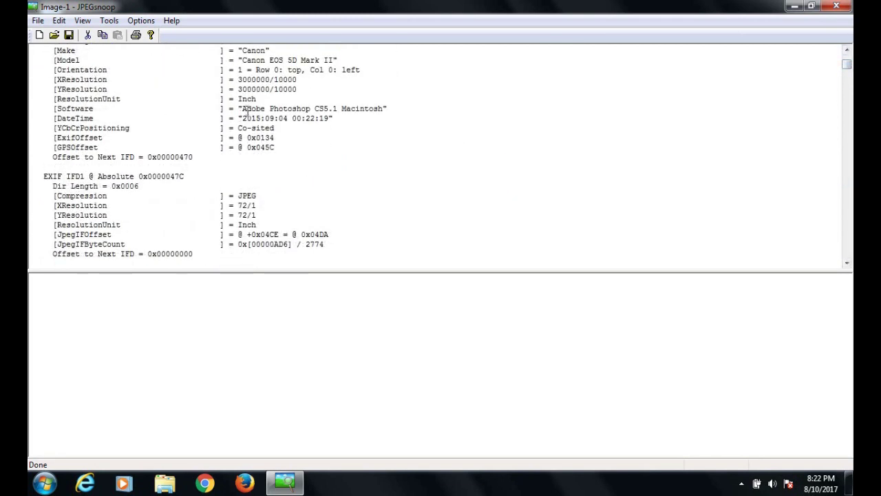
pyautogui.moveTo(243, 109); pyautogui.dragTo(383, 109)
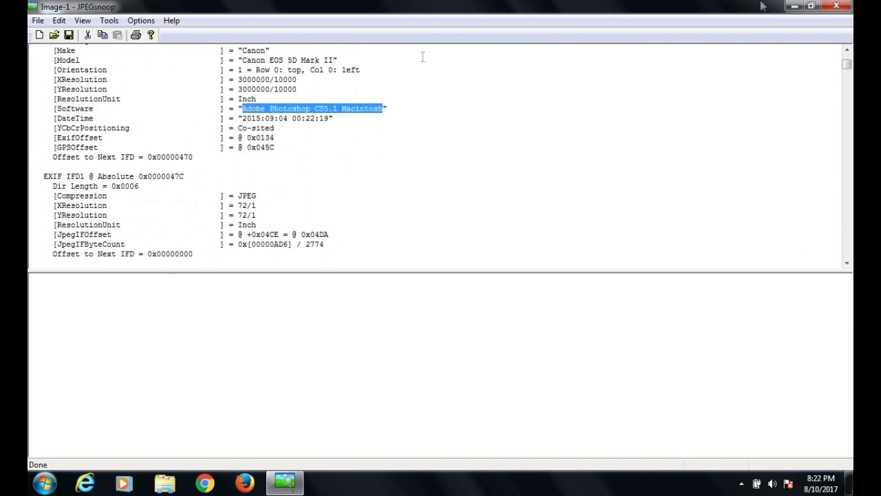
pyautogui.click(851, 6)
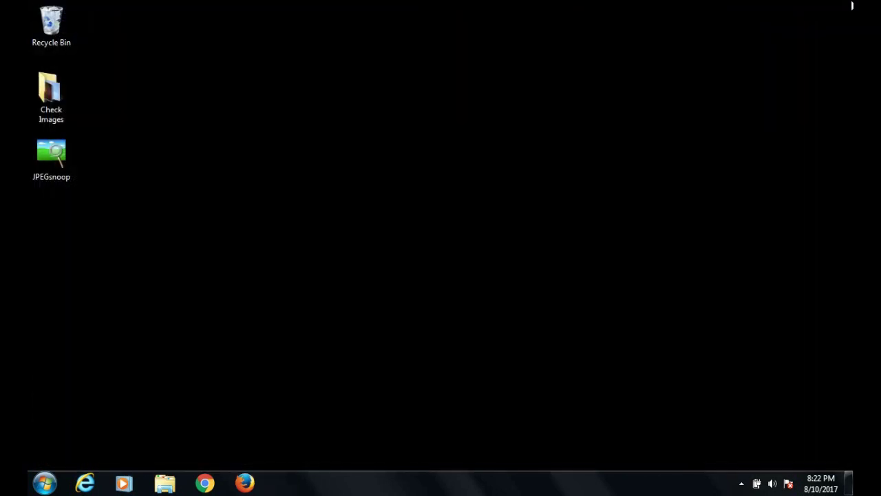
# Relaunch JPEGsnoop, drag Image-2 from Check Images onto it, and close Explorer.
pyautogui.doubleClick(62, 165)
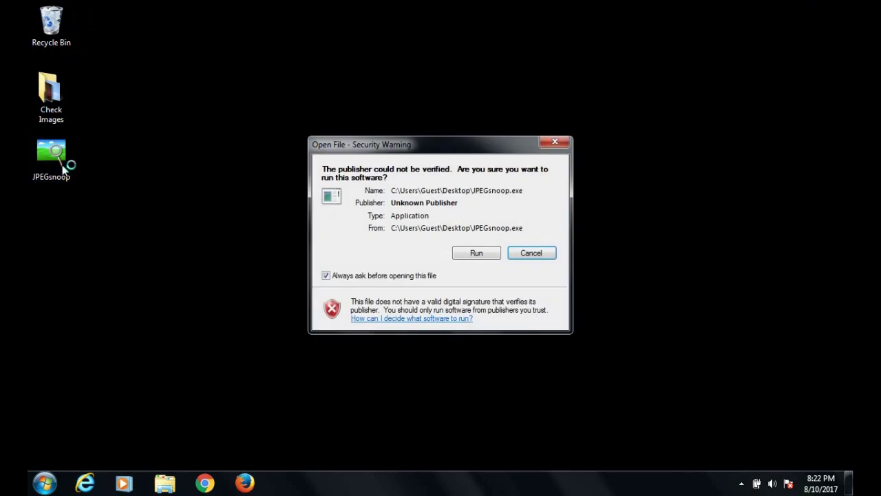
pyautogui.click(477, 250)
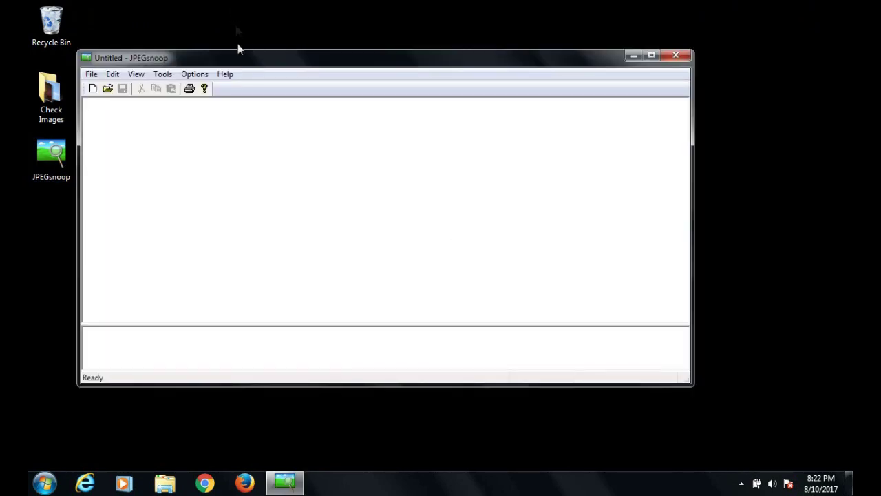
pyautogui.moveTo(252, 58); pyautogui.dragTo(340, 53)
pyautogui.doubleClick(38, 88)
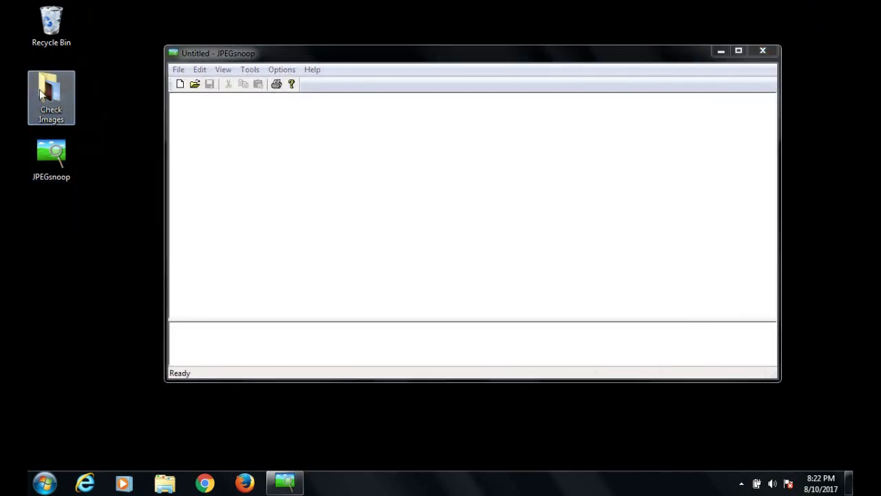
pyautogui.moveTo(581, 140); pyautogui.dragTo(271, 178)
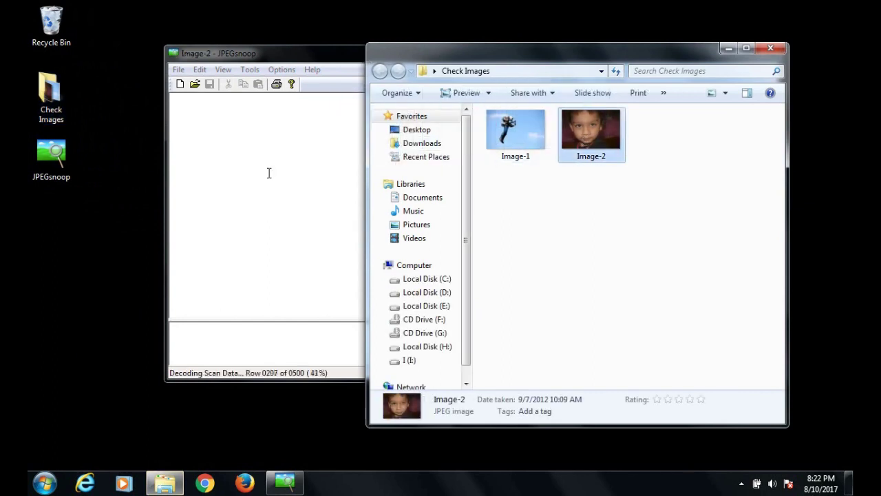
pyautogui.click(780, 45)
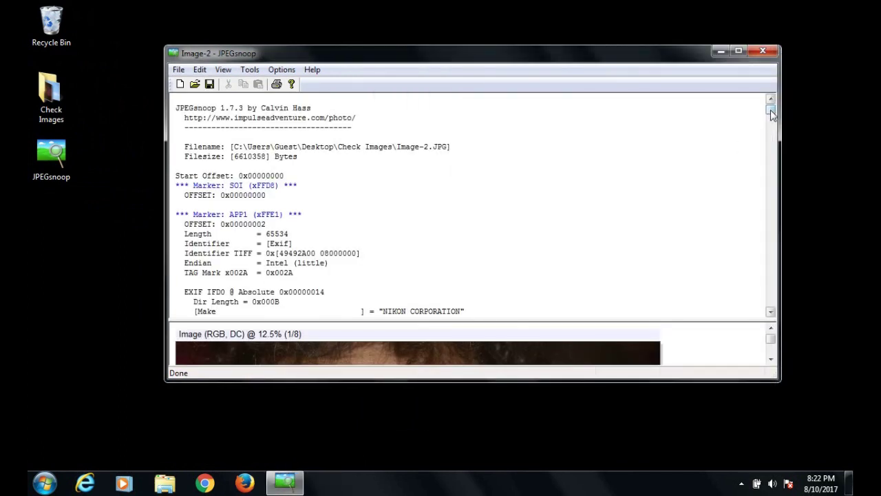
# Highlight Image-2's make NIKON CORPORATION and model NIKON D5200, then scroll to the assessment.
pyautogui.moveTo(771, 113); pyautogui.dragTo(773, 118)
pyautogui.moveTo(383, 170); pyautogui.dragTo(462, 170)
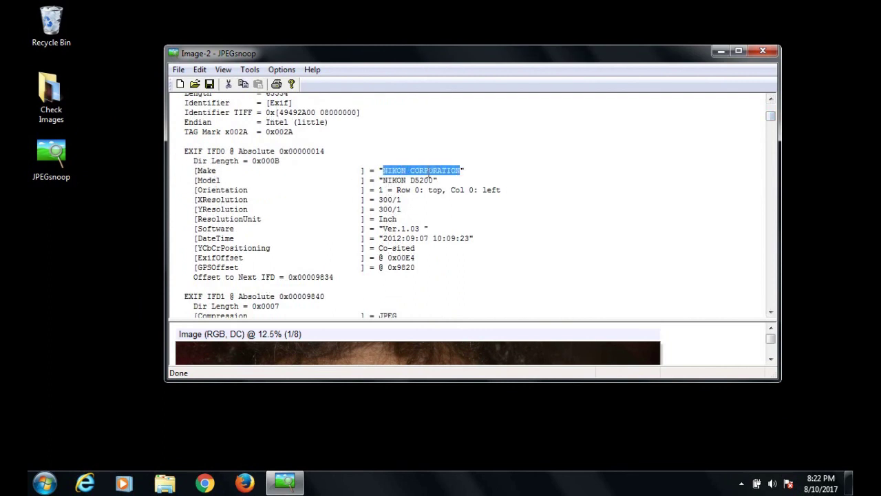
pyautogui.click(426, 180)
pyautogui.tripleClick(425, 180)
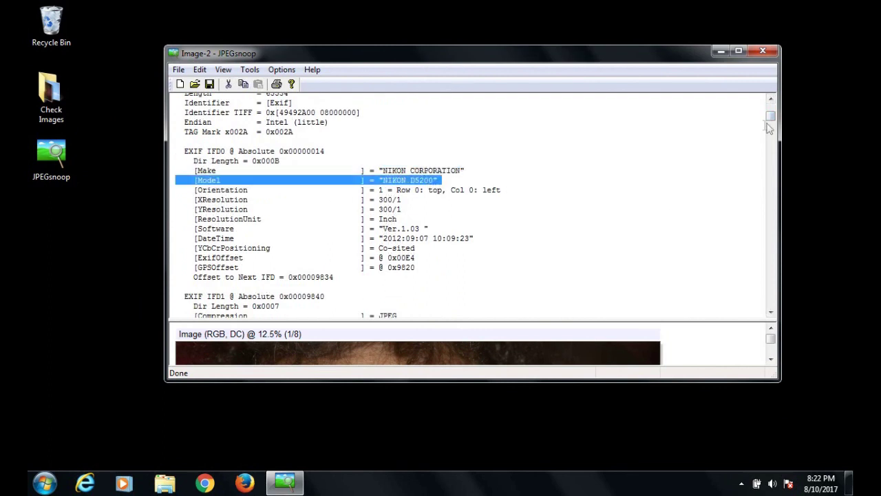
pyautogui.moveTo(773, 120); pyautogui.dragTo(789, 301)
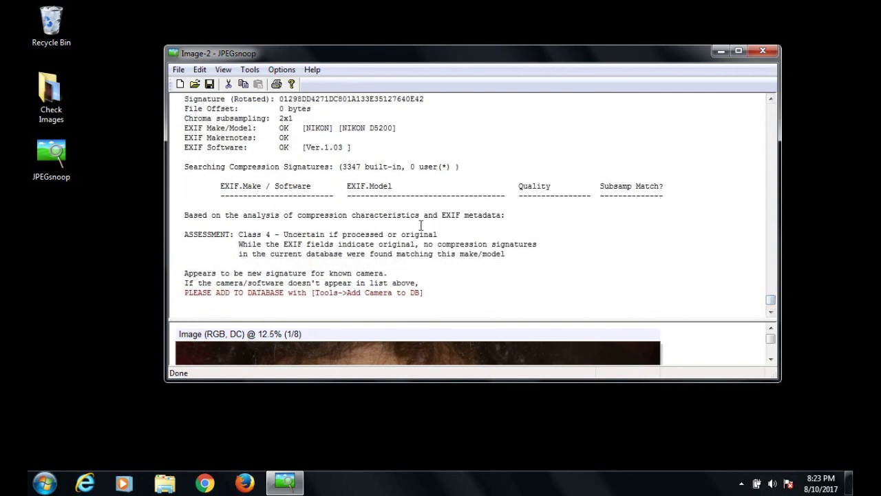
# Highlight the ASSESSMENT heading and Image-2's Class 4 uncertain-processing line.
pyautogui.doubleClick(202, 234)
pyautogui.click(205, 232)
pyautogui.moveTo(305, 228); pyautogui.dragTo(435, 232)
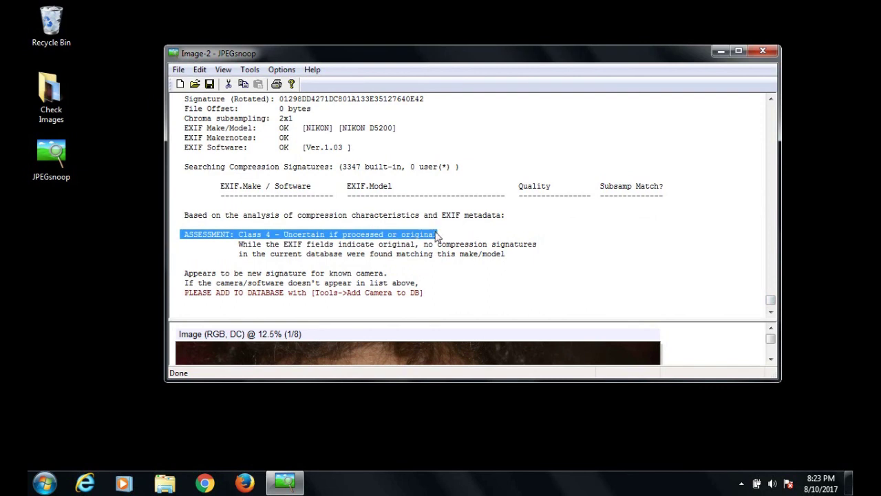
pyautogui.click(436, 235)
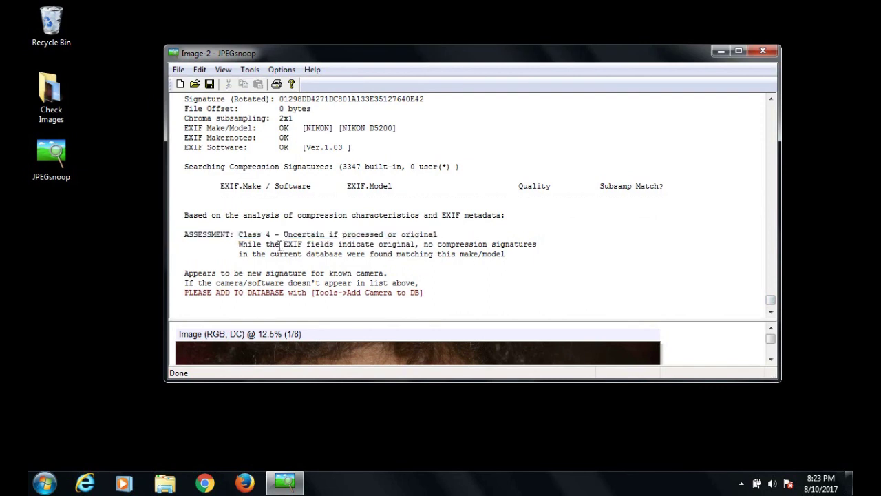
# Highlight the EXIF-original explanation and 'compression signatures' note, then show hidden tray icons.
pyautogui.moveTo(239, 245)
pyautogui.mouseDown()
pyautogui.moveTo(443, 249)
pyautogui.moveTo(531, 240)
pyautogui.mouseUp()
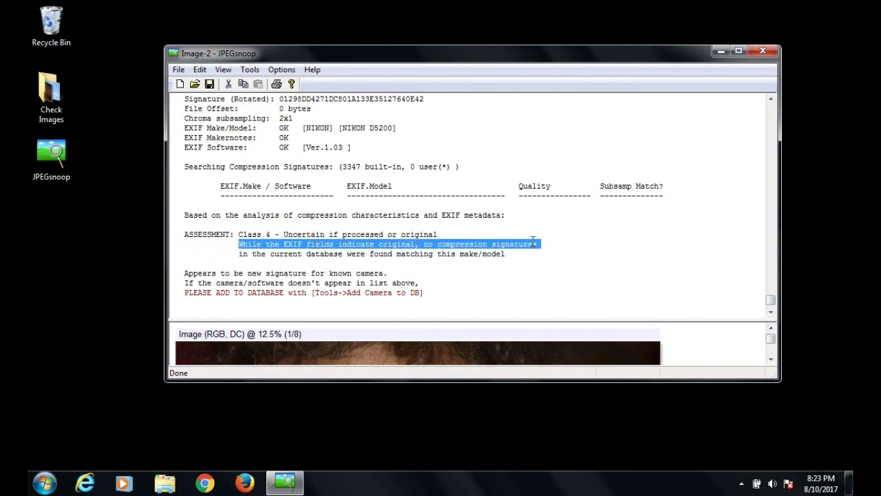
pyautogui.click(534, 245)
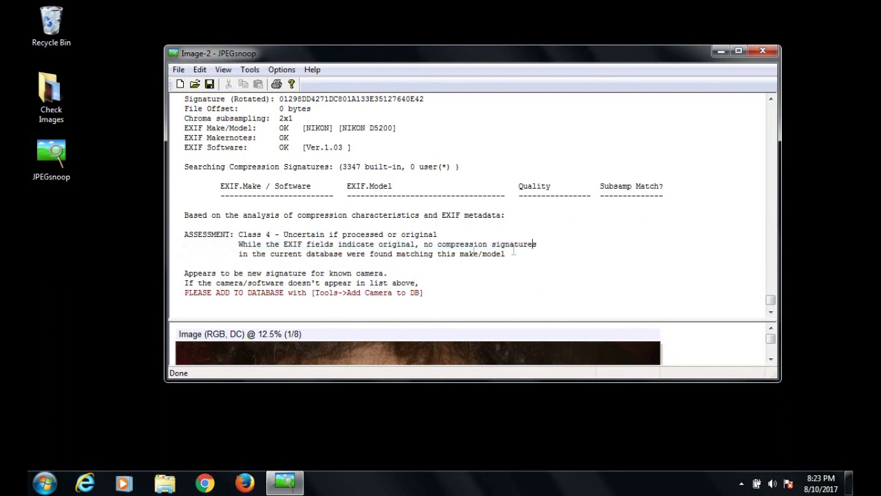
pyautogui.moveTo(239, 253); pyautogui.dragTo(504, 253)
pyautogui.click(502, 253)
pyautogui.moveTo(438, 244); pyautogui.dragTo(520, 246)
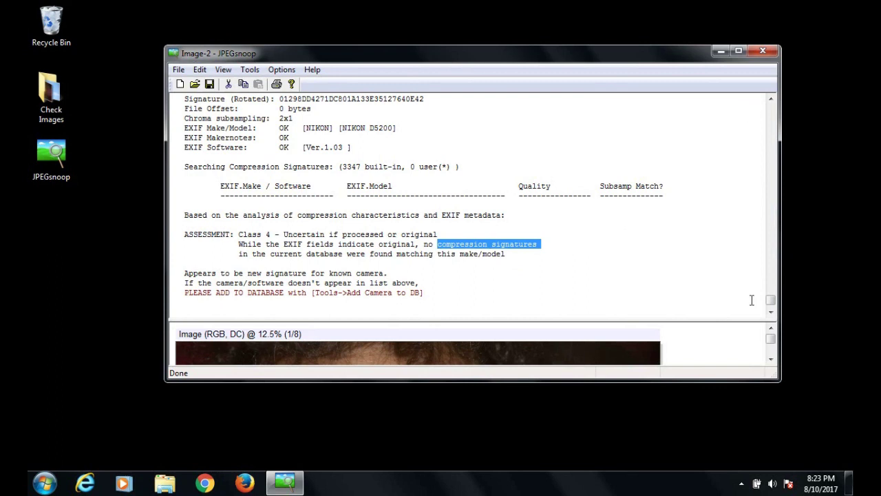
pyautogui.click(742, 483)
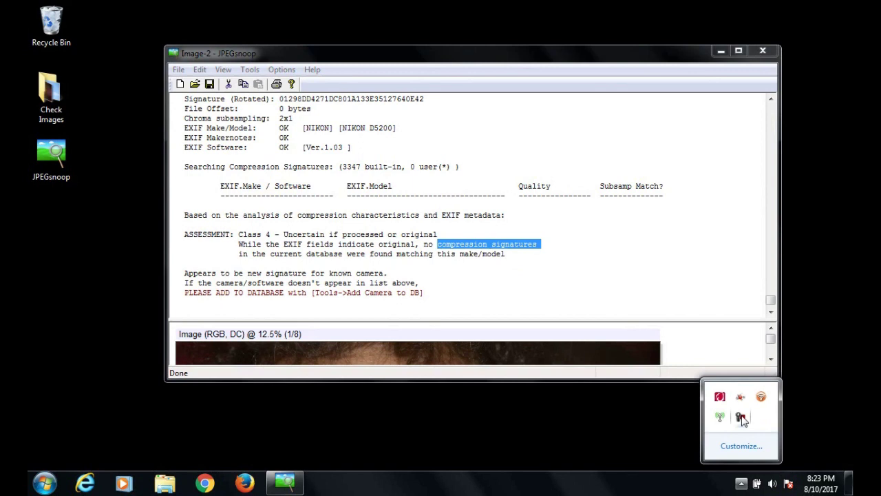